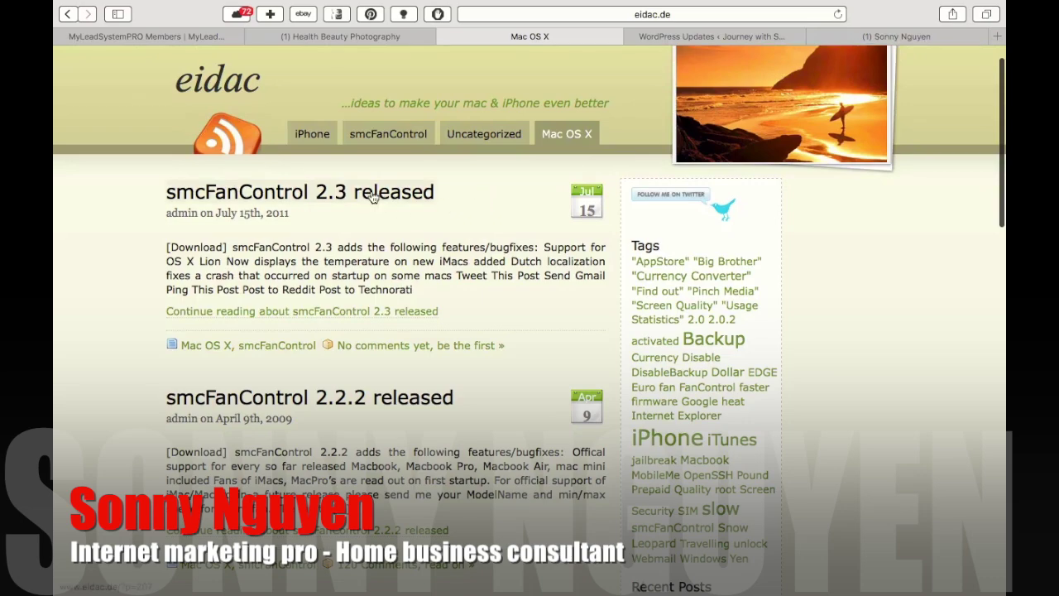
Step: Open the smcFanControl 2.4 Released post from the site's smcFanControl category
{"action": "scroll", "coordinate": [265, 207], "scroll_direction": "down", "scroll_amount": 10}
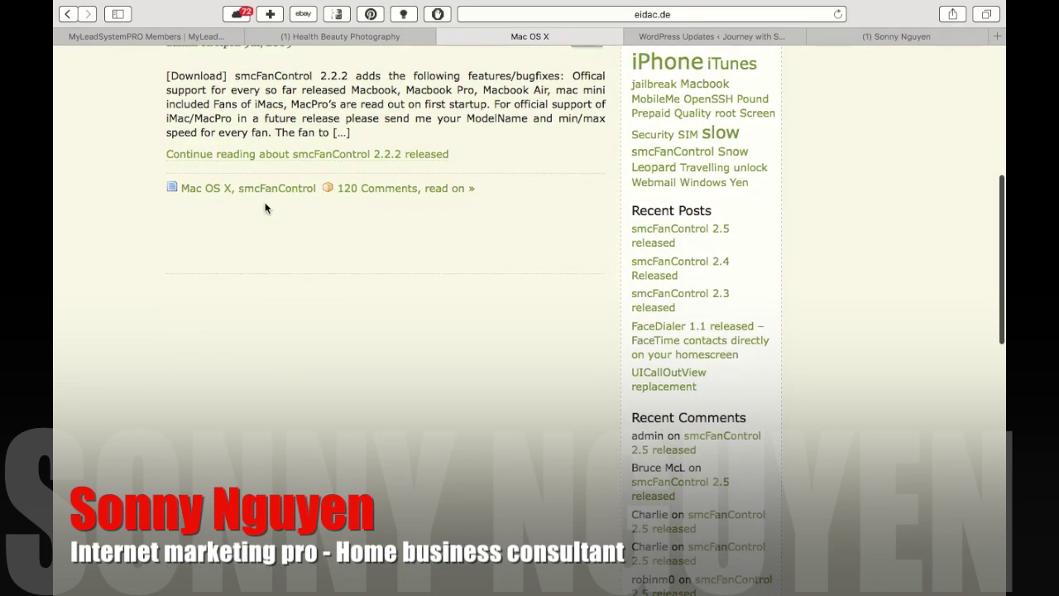
{"action": "left_click", "coordinate": [267, 193]}
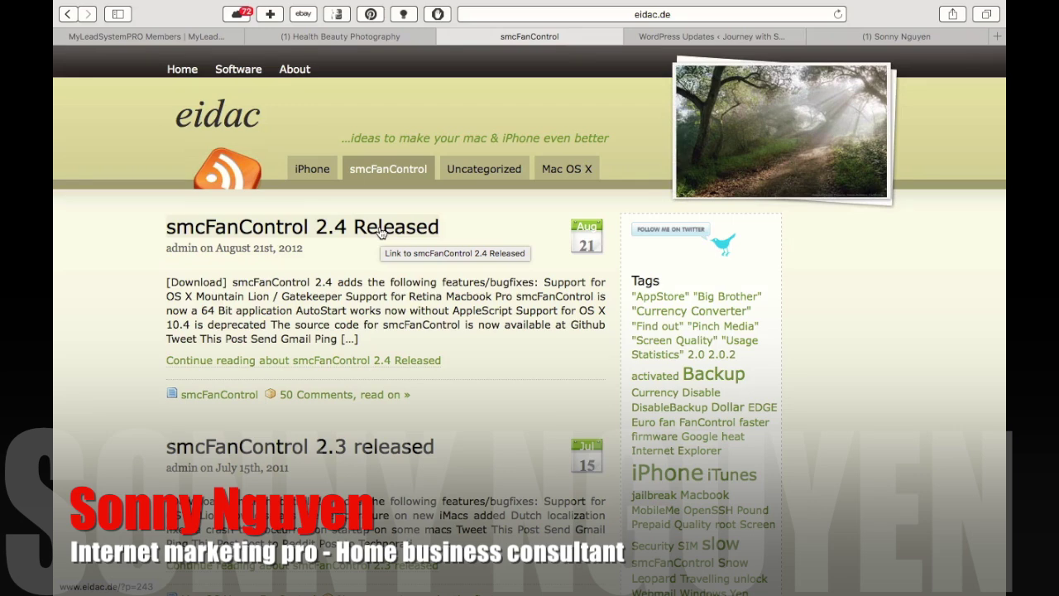
{"action": "left_click", "coordinate": [380, 233]}
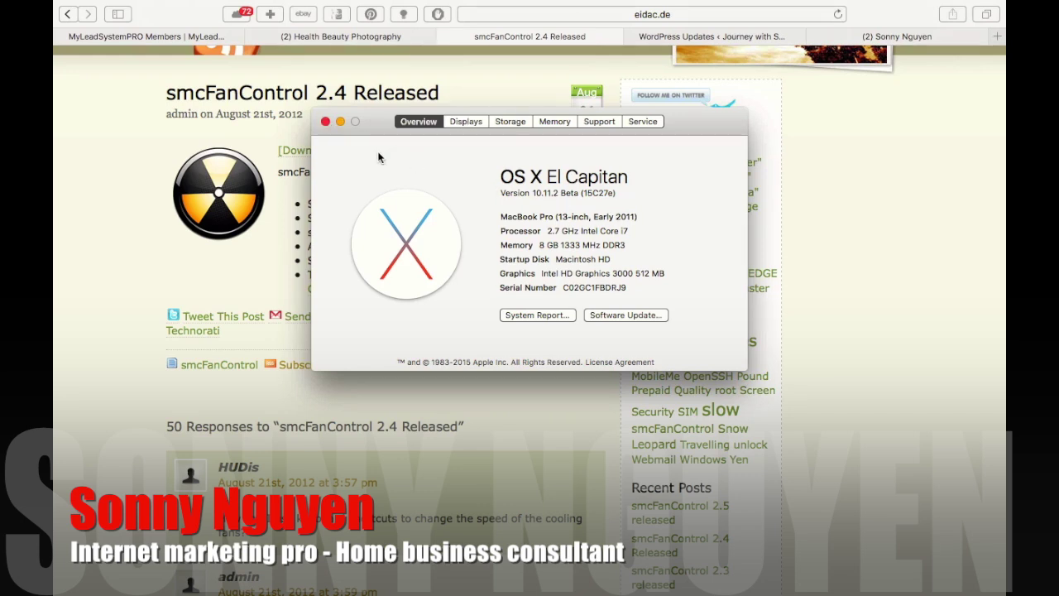
Step: Close the Mac's system overview window and look over the smcFanControl 2.4 download post
{"action": "left_click", "coordinate": [325, 122]}
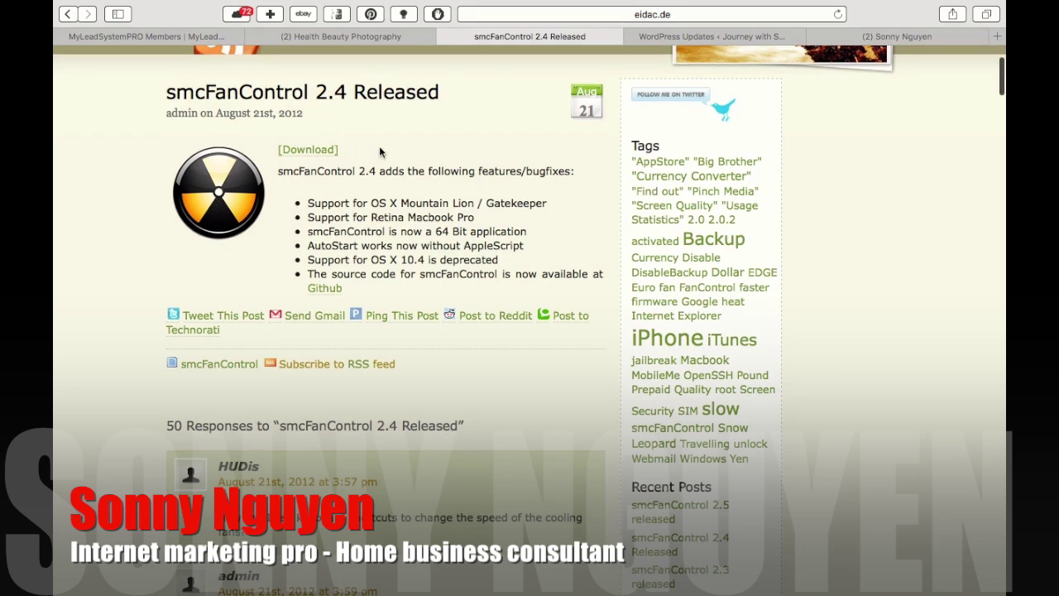
{"action": "scroll", "coordinate": [454, 142], "scroll_direction": "up", "scroll_amount": 3}
{"action": "scroll", "coordinate": [471, 211], "scroll_direction": "down", "scroll_amount": 1}
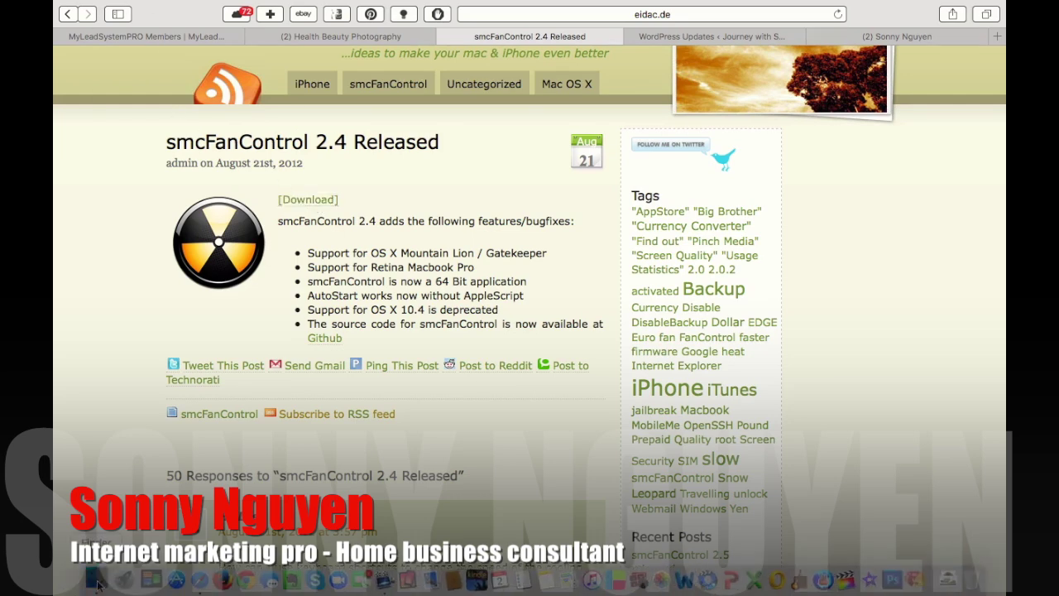
Step: Switch to Finder, view the contents of the smcfancontrol_2_5_2 folder in Downloads, and close the window
{"action": "key", "text": "ctrl+Left"}
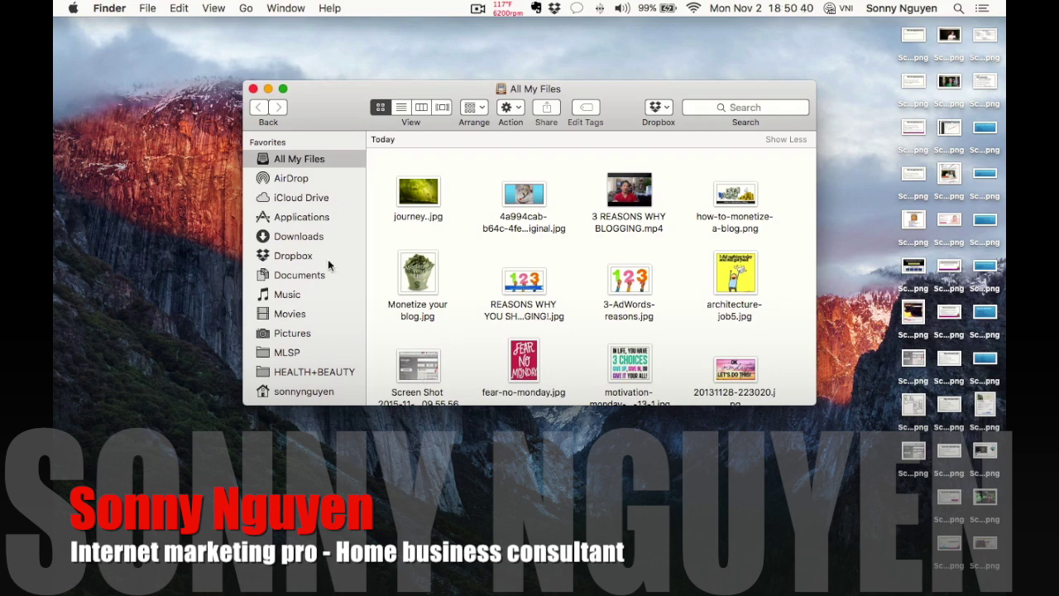
{"action": "left_click", "coordinate": [301, 238]}
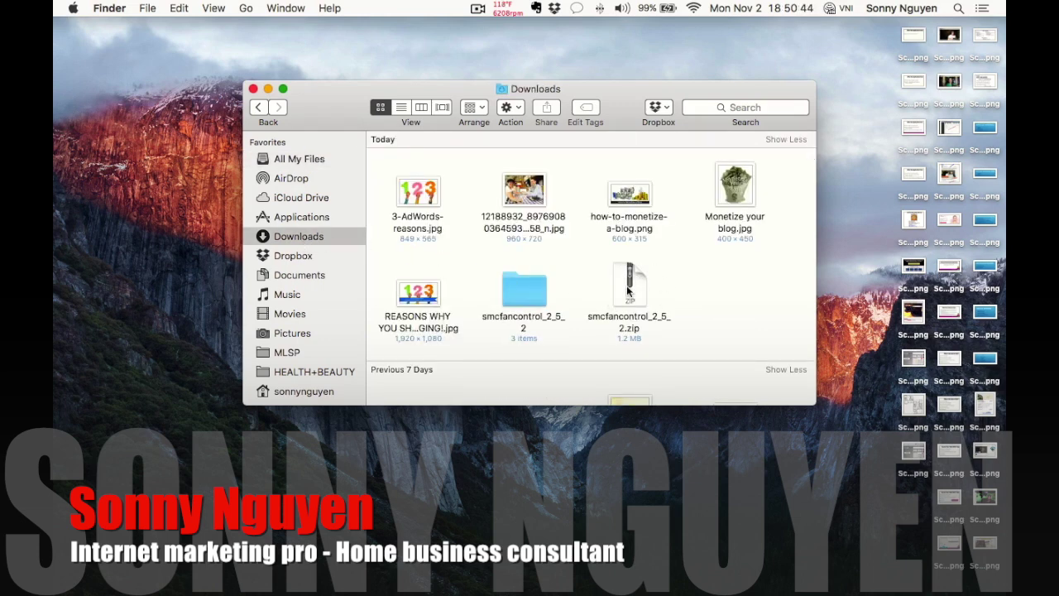
{"action": "double_click", "coordinate": [528, 294]}
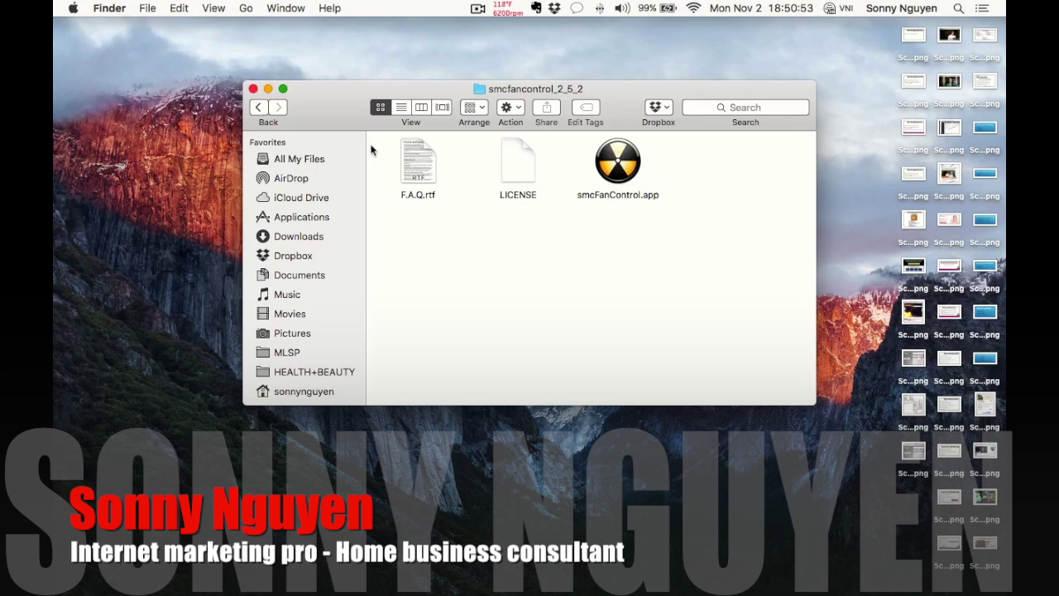
{"action": "left_click", "coordinate": [254, 89]}
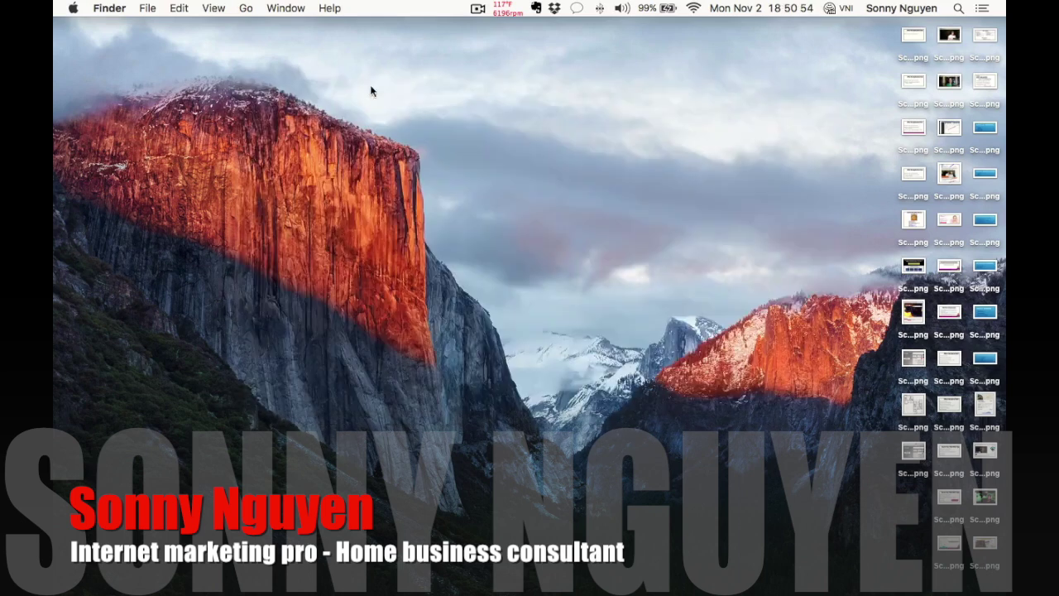
Step: Open the smcFanControl preferences and switch the favorite to Default
{"action": "left_click", "coordinate": [506, 12]}
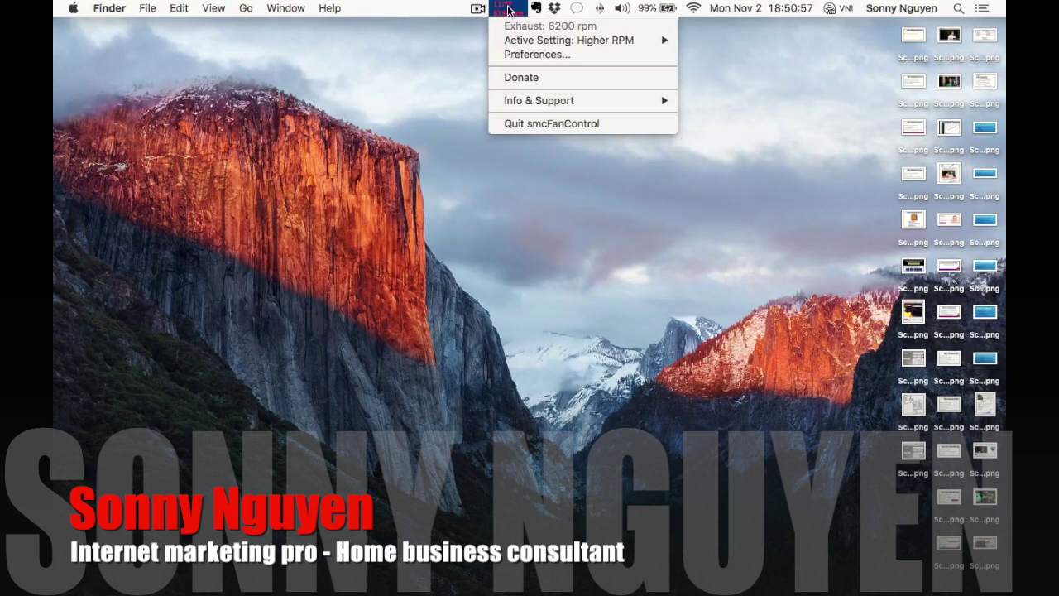
{"action": "left_click", "coordinate": [551, 55]}
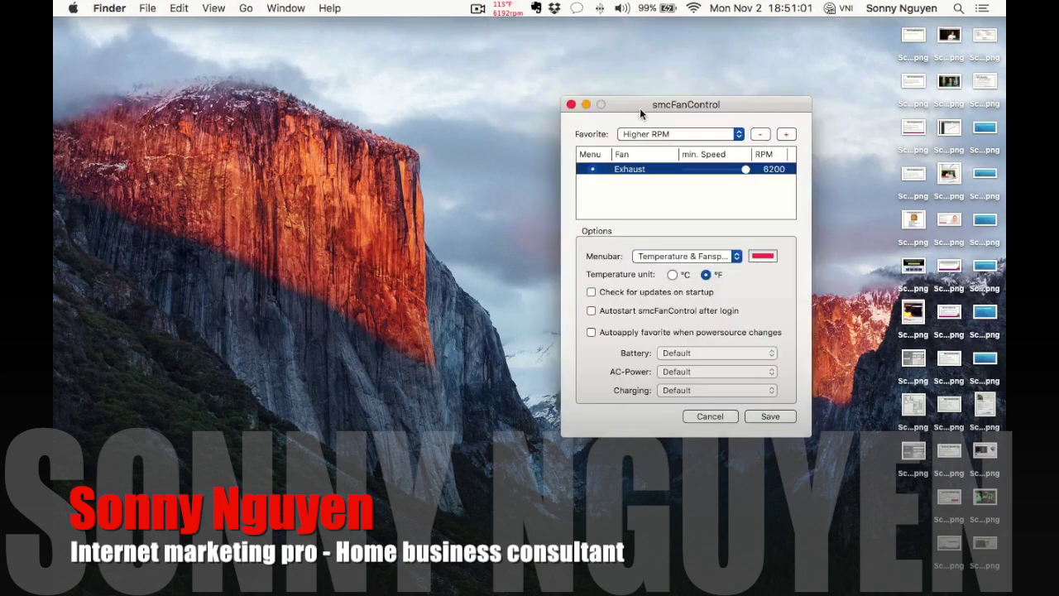
{"action": "left_click", "coordinate": [736, 137]}
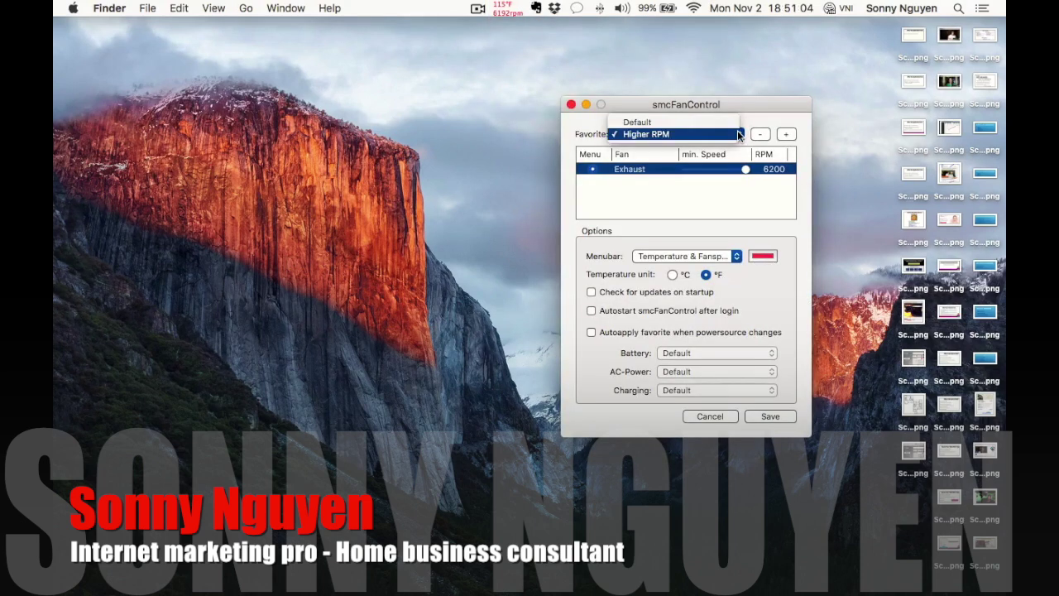
{"action": "left_click", "coordinate": [685, 124]}
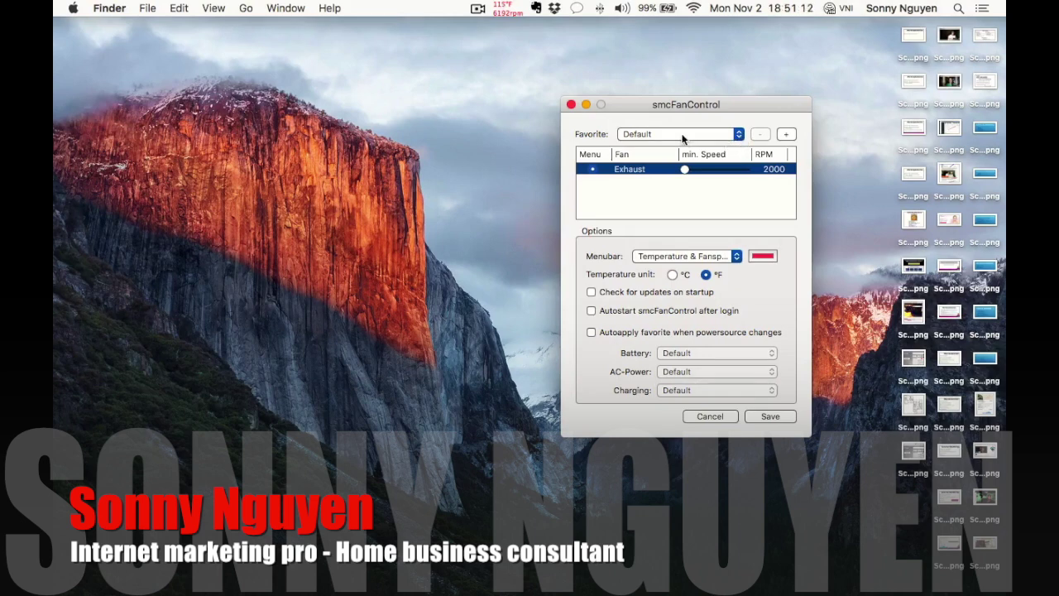
Step: Select the Higher RPM favorite and set the Exhaust fan's minimum speed to 6200 RPM
{"action": "left_click", "coordinate": [735, 134]}
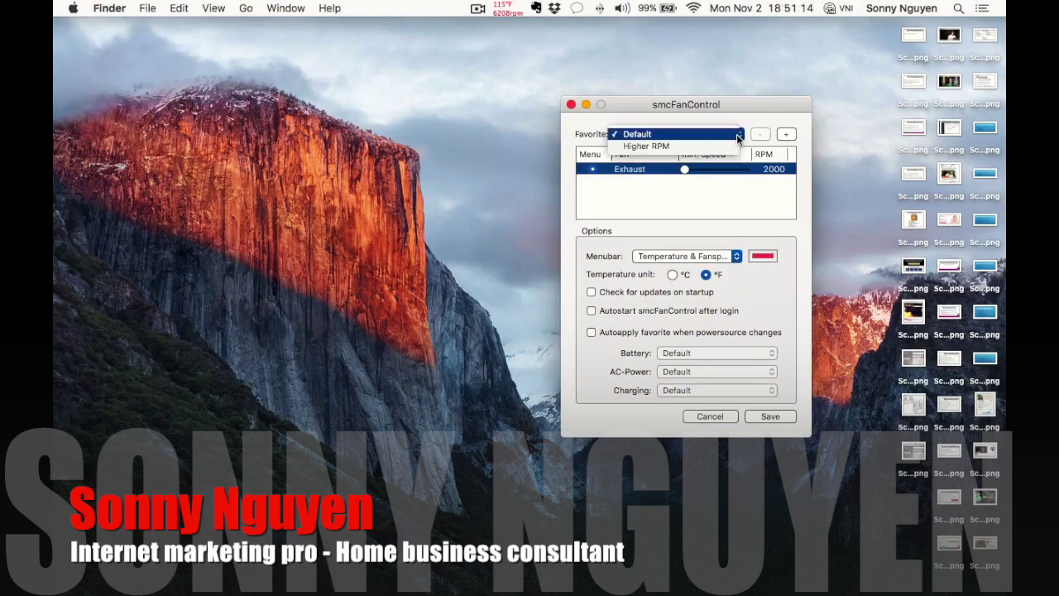
{"action": "left_click", "coordinate": [655, 148]}
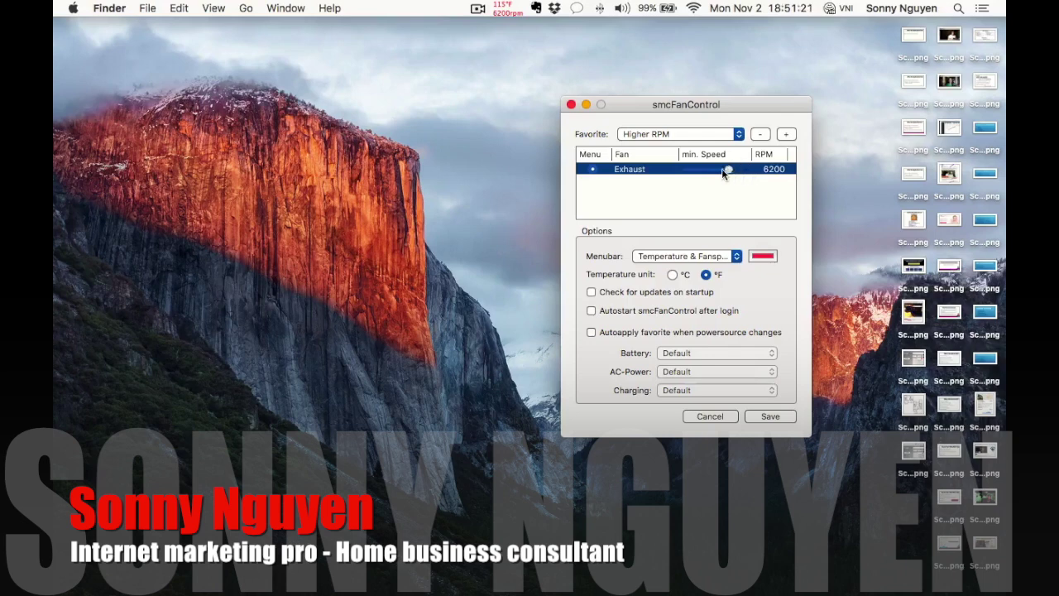
{"action": "left_click_drag", "start_coordinate": [696, 172], "coordinate": [731, 175]}
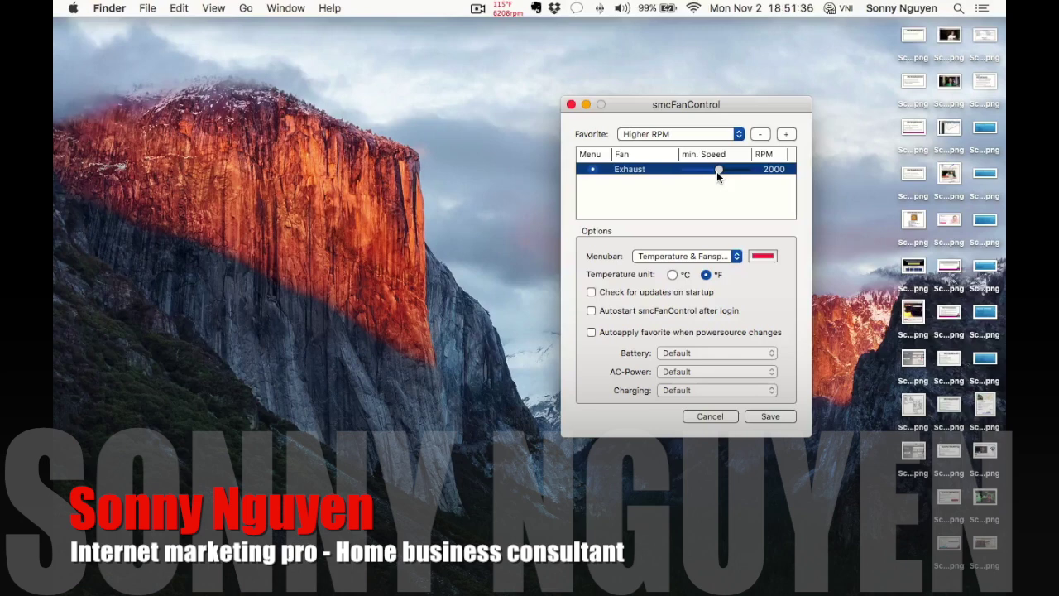
{"action": "left_click_drag", "start_coordinate": [716, 171], "coordinate": [742, 171]}
Step: Set the menubar display to Temperature & Fanspeed (multiline)
{"action": "left_click", "coordinate": [736, 257]}
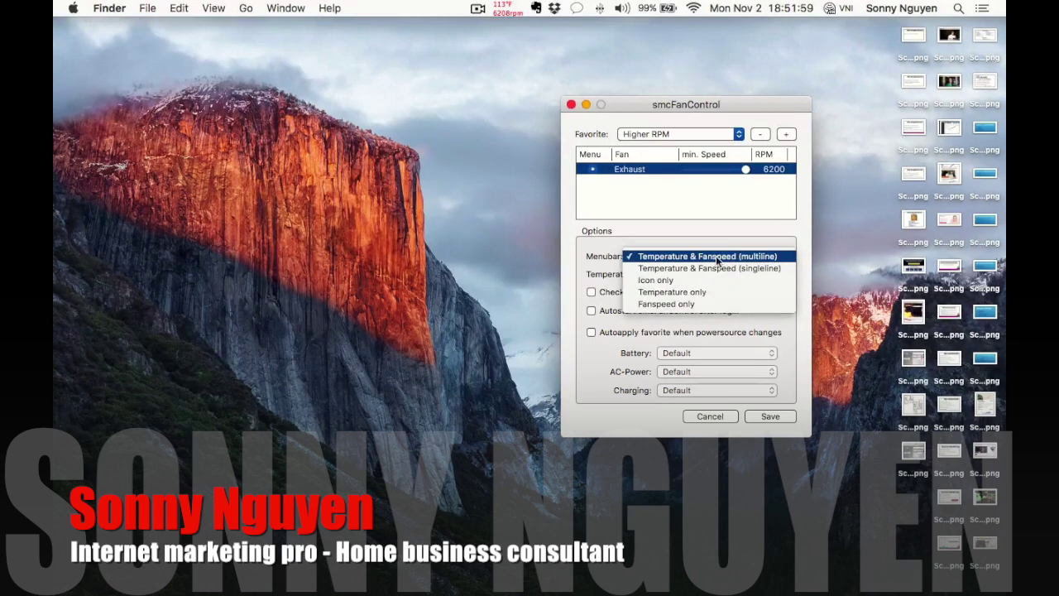
{"action": "left_click", "coordinate": [717, 258]}
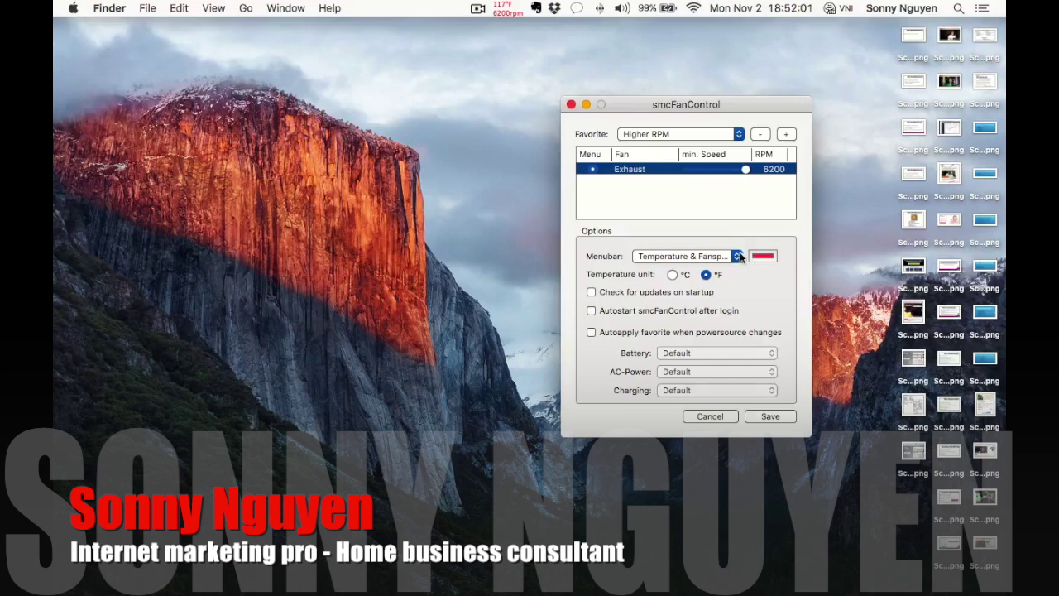
{"action": "left_click", "coordinate": [737, 257]}
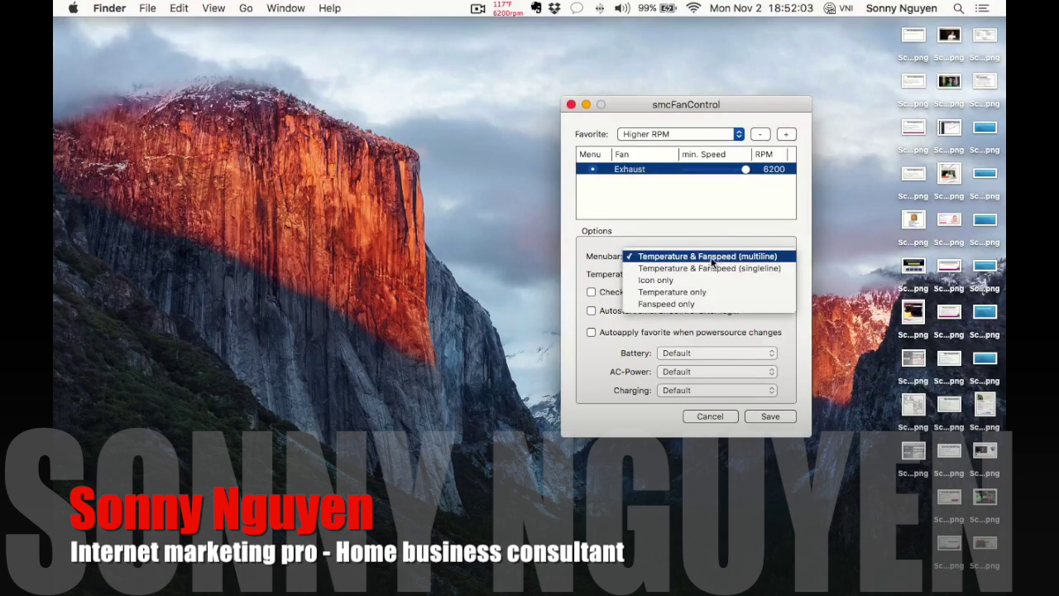
{"action": "left_click", "coordinate": [707, 259]}
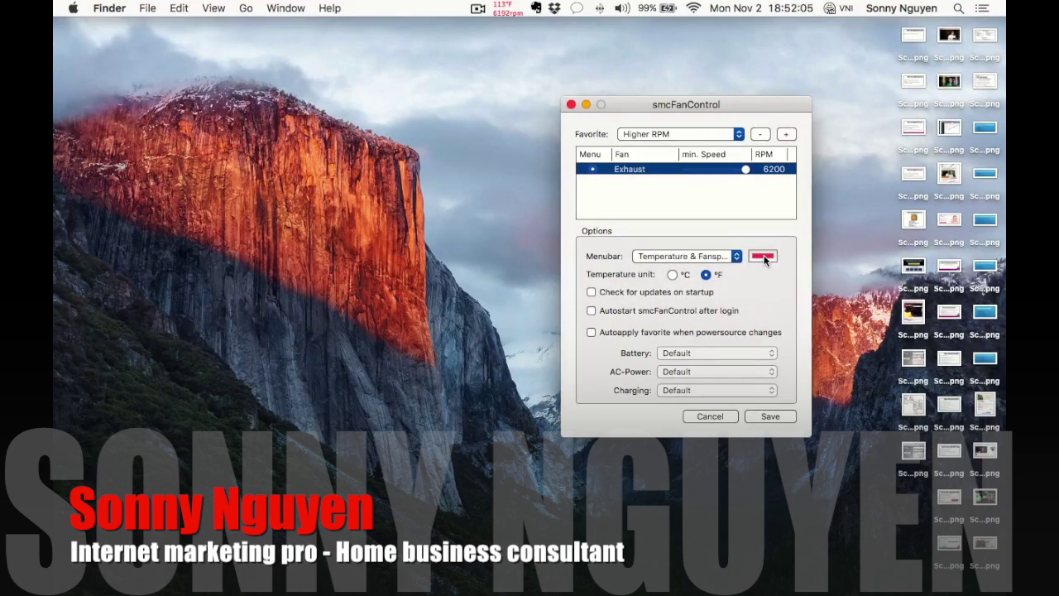
Step: Try black for the menubar text, set its color to the saved crimson red swatch, and save the preferences
{"action": "left_click", "coordinate": [762, 257]}
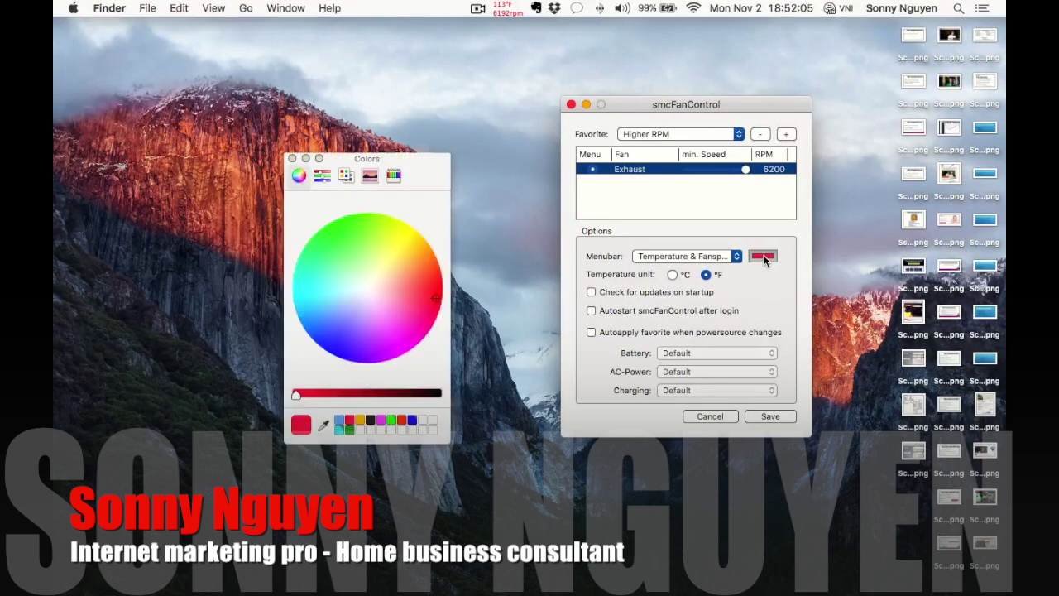
{"action": "left_click", "coordinate": [438, 395]}
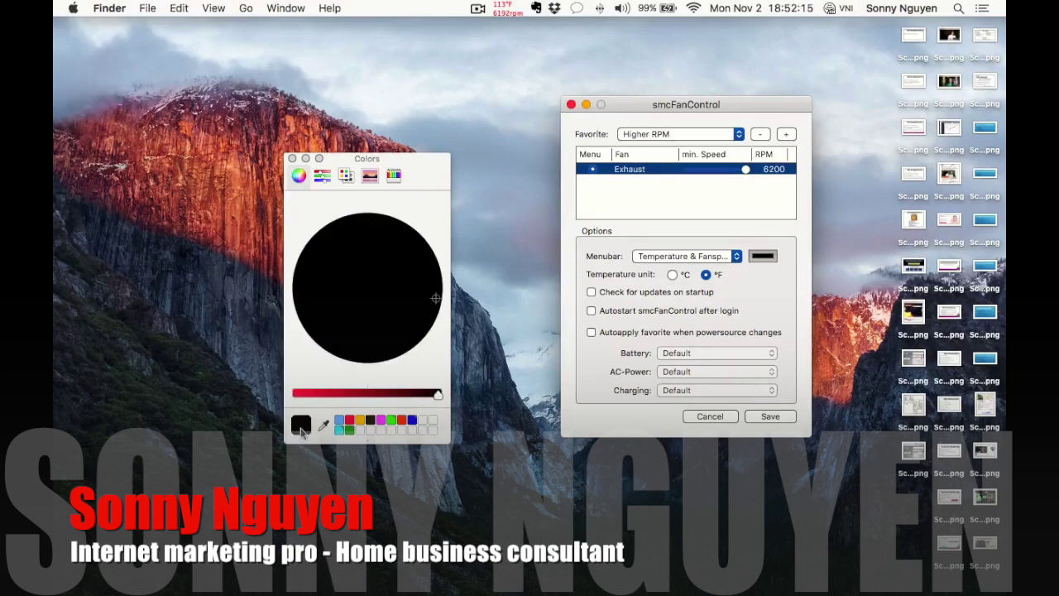
{"action": "left_click", "coordinate": [349, 421]}
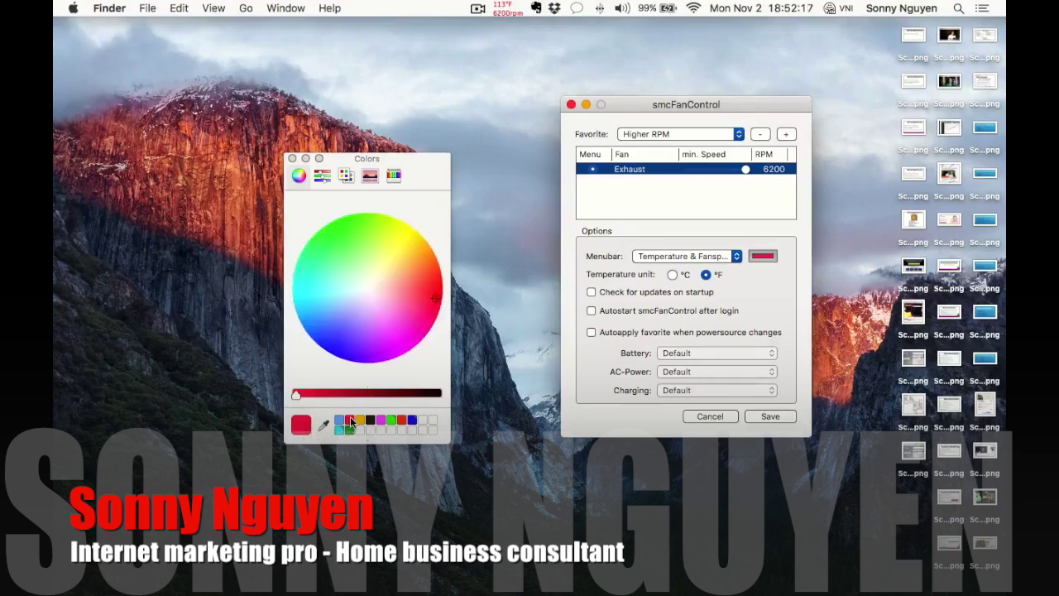
{"action": "left_click", "coordinate": [292, 158]}
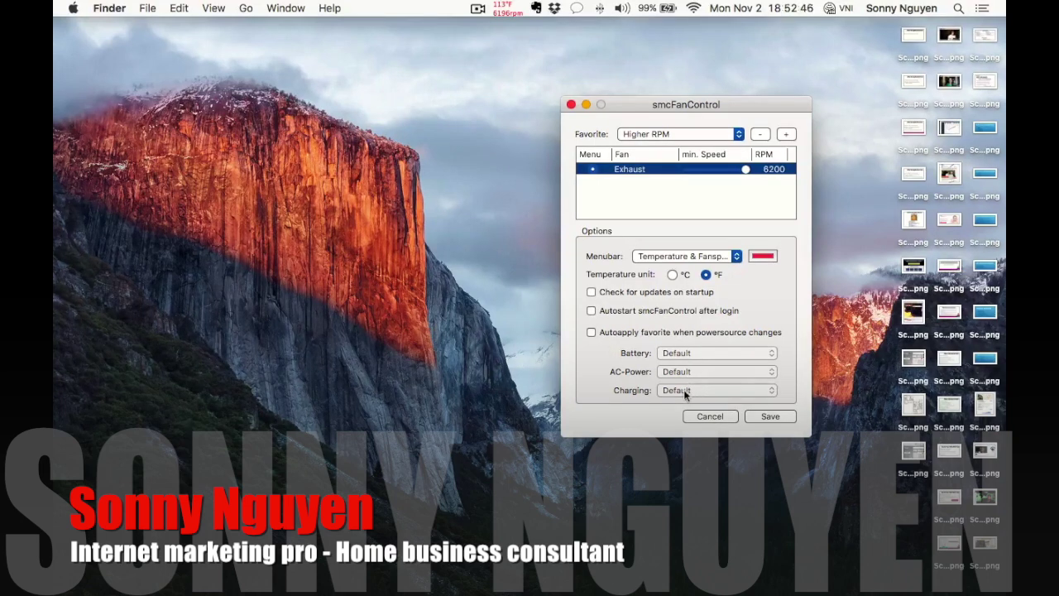
{"action": "left_click", "coordinate": [771, 416]}
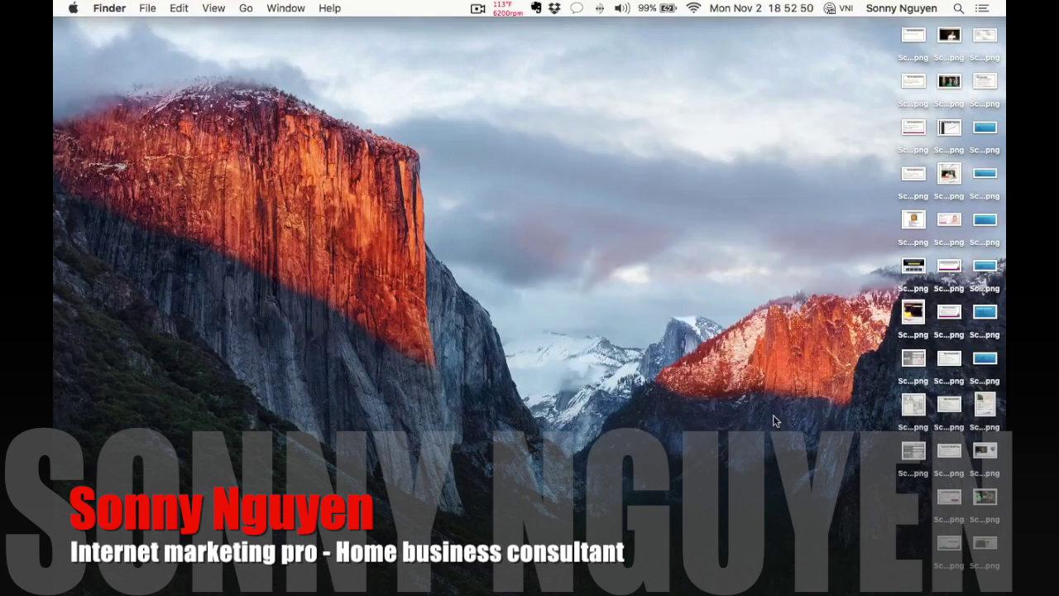
Step: View the available choices for smcFanControl's active setting without changing it
{"action": "left_click", "coordinate": [511, 12]}
{"action": "mouse_move", "coordinate": [594, 40]}
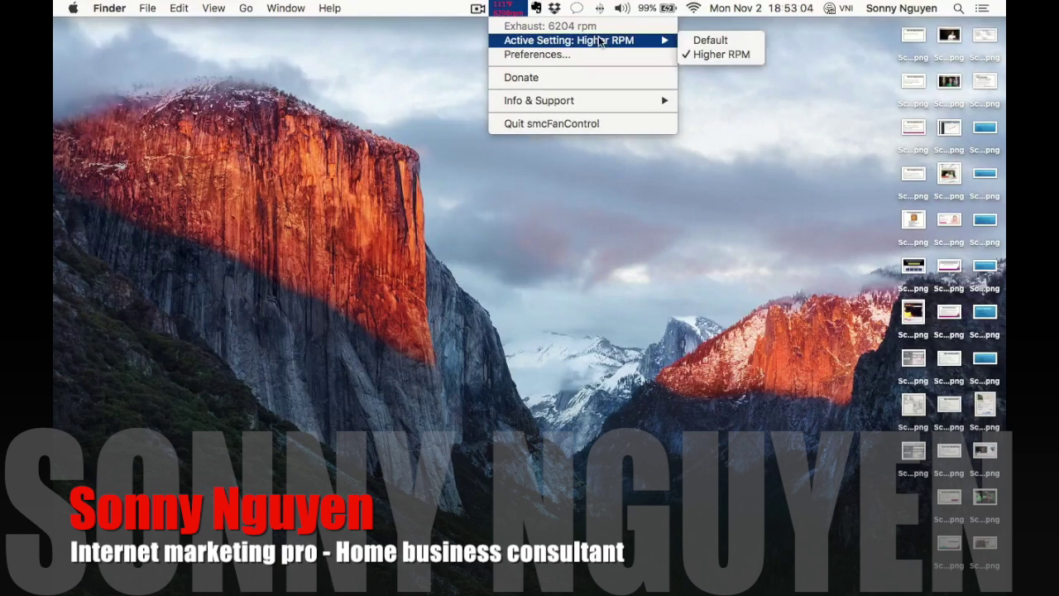
{"action": "left_click", "coordinate": [499, 12]}
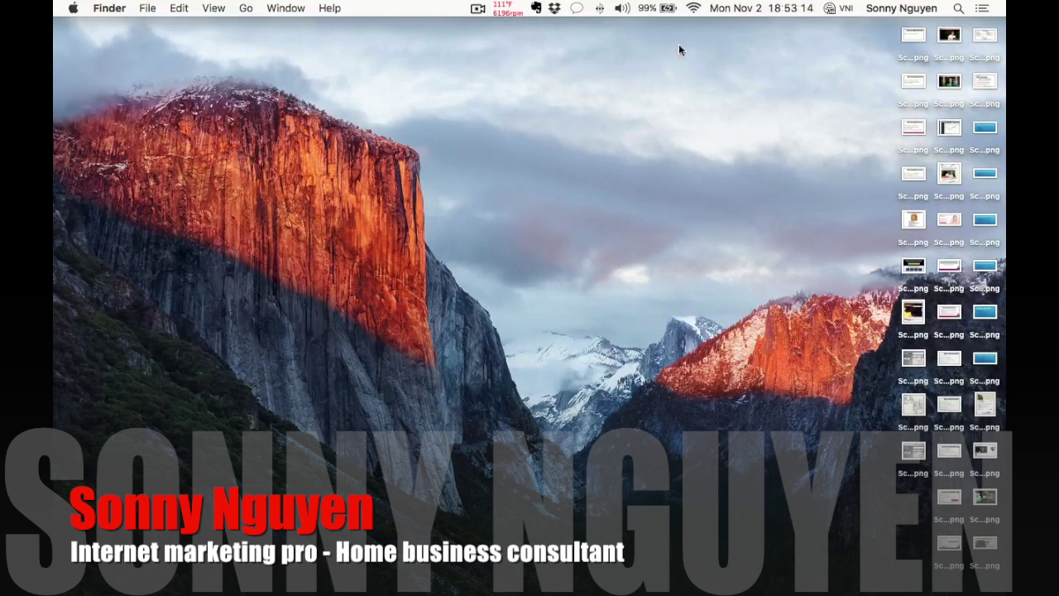
Step: Switch the keyboard input source to U.S
{"action": "left_click", "coordinate": [838, 9]}
{"action": "left_click", "coordinate": [843, 32]}
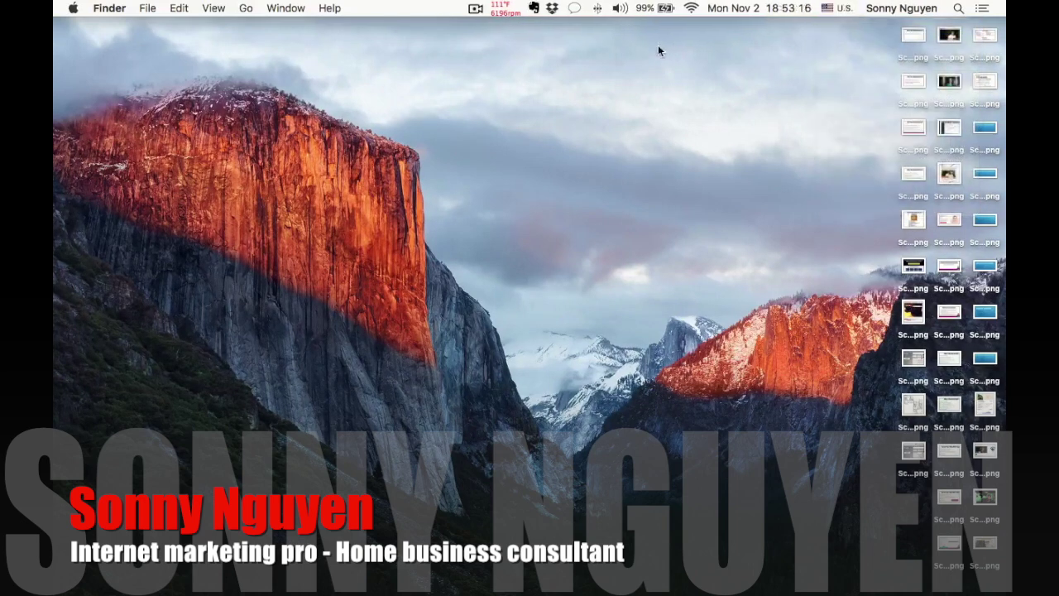
Step: Look at smcFanControl's Info & Support options and open its donation page
{"action": "left_click", "coordinate": [507, 11]}
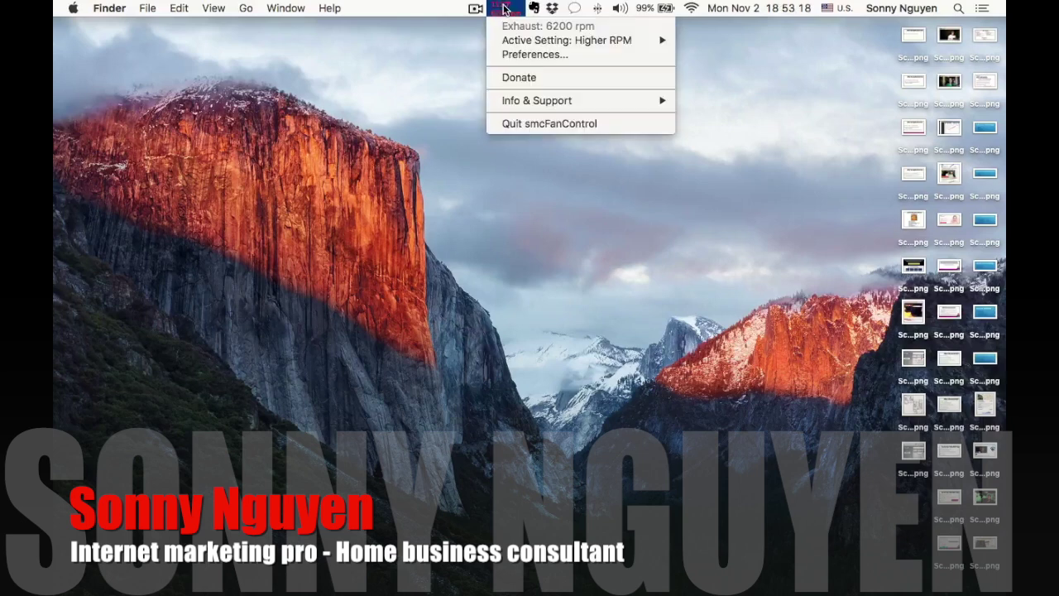
{"action": "mouse_move", "coordinate": [576, 103]}
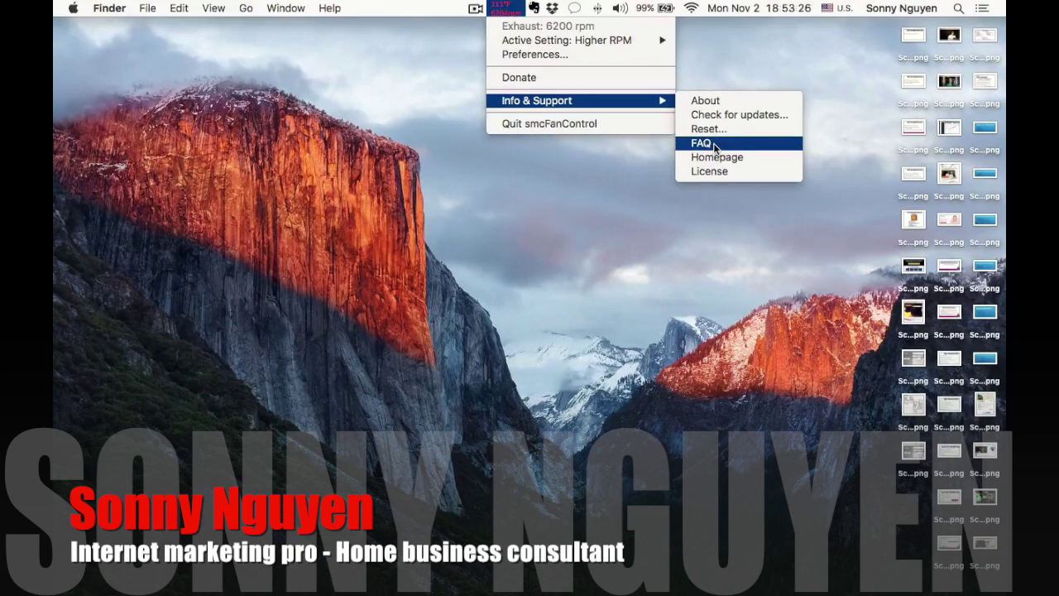
{"action": "left_click", "coordinate": [548, 79]}
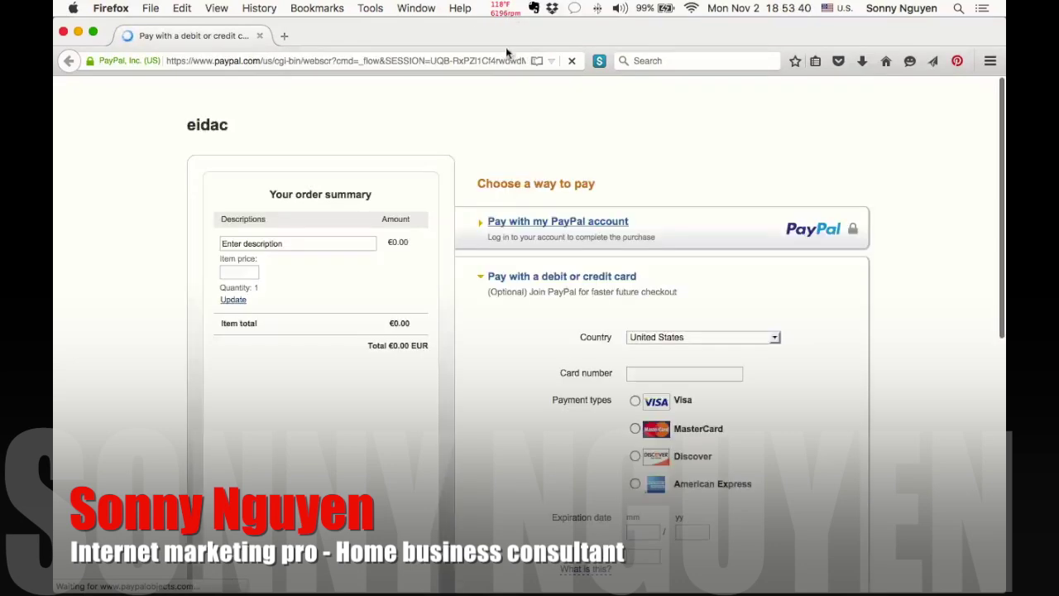
Step: Look through the PayPal donation form, return to the desktop and recheck the Info & Support options
{"action": "scroll", "coordinate": [553, 149], "scroll_direction": "down", "scroll_amount": 1}
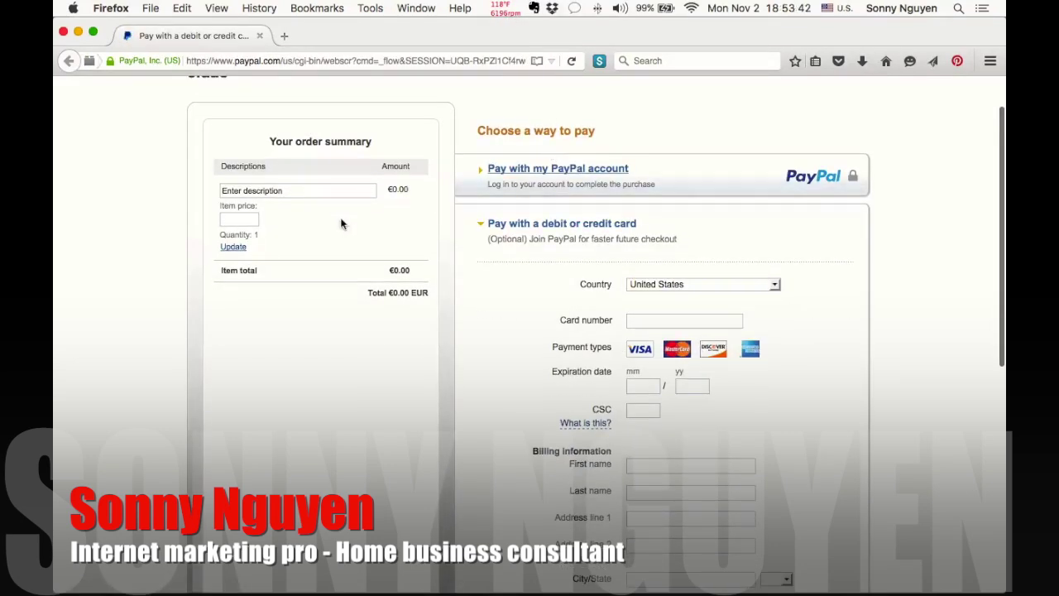
{"action": "left_click", "coordinate": [320, 191]}
{"action": "scroll", "coordinate": [322, 193], "scroll_direction": "down", "scroll_amount": 1}
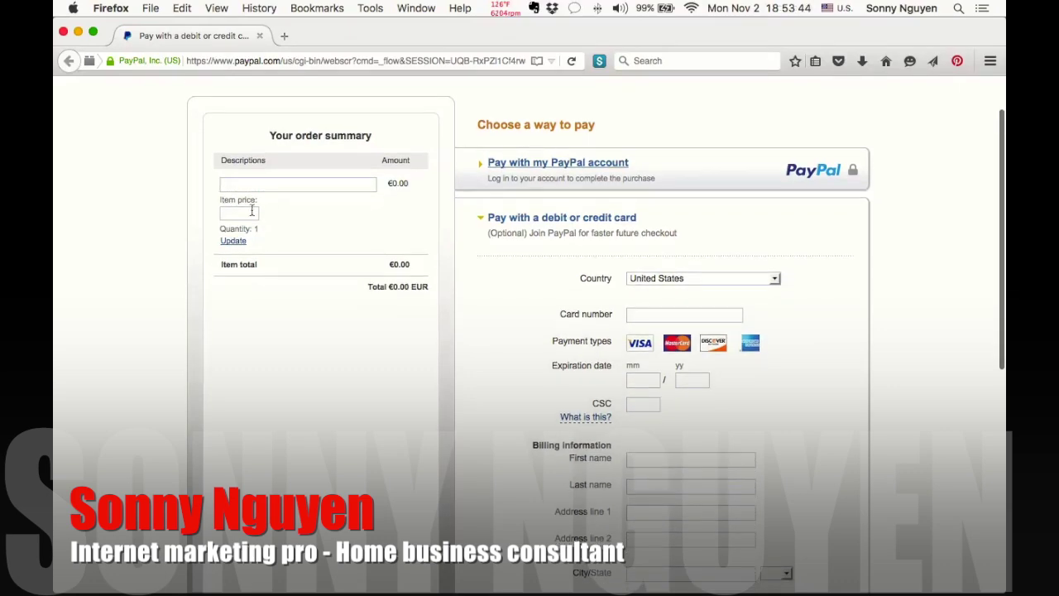
{"action": "scroll", "coordinate": [357, 208], "scroll_direction": "down", "scroll_amount": 10}
{"action": "scroll", "coordinate": [358, 207], "scroll_direction": "up", "scroll_amount": 4}
{"action": "scroll", "coordinate": [357, 213], "scroll_direction": "up", "scroll_amount": 6}
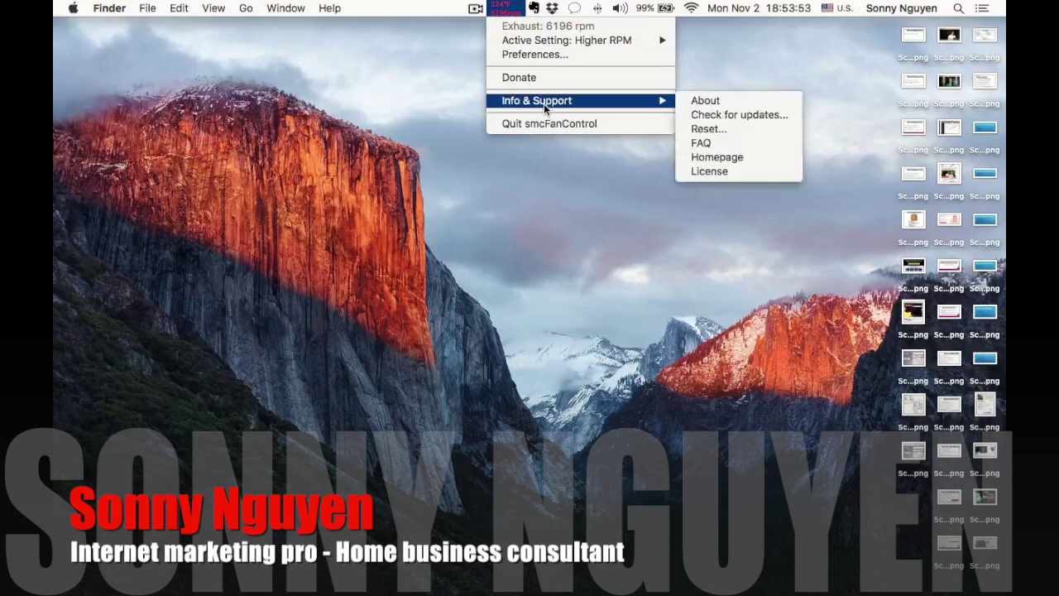
{"action": "left_click", "coordinate": [737, 84]}
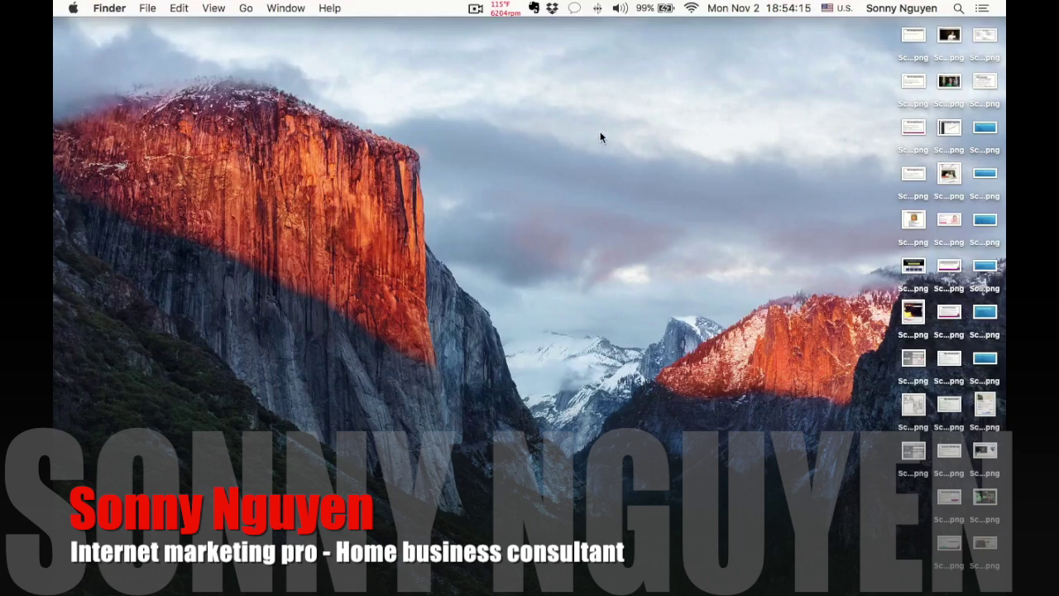
Step: Reopen the smcFanControl preferences to check the Exhaust fan's minimum speed, and close the window
{"action": "left_click", "coordinate": [500, 12]}
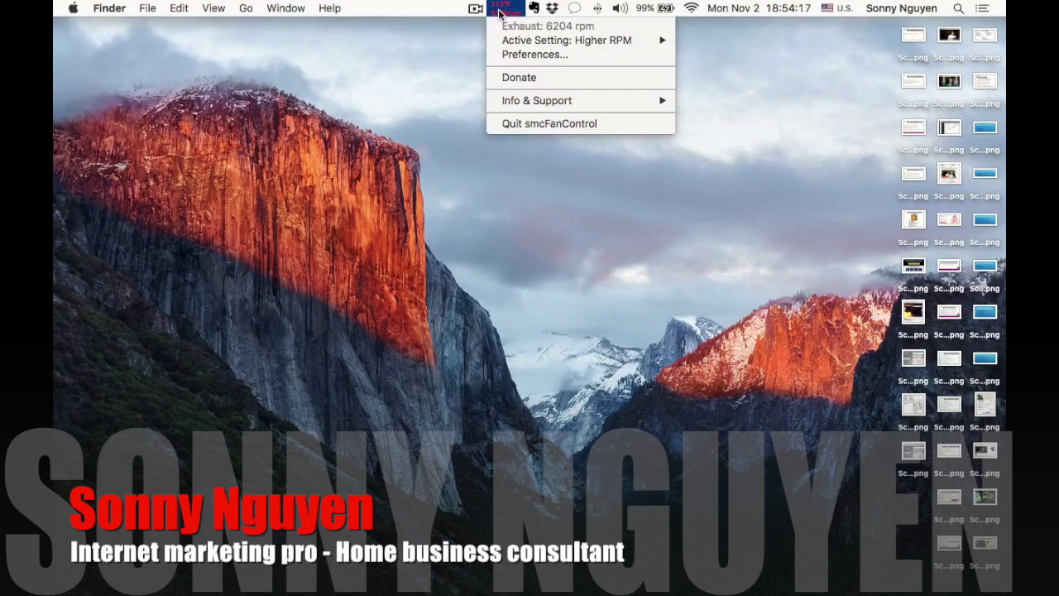
{"action": "left_click", "coordinate": [544, 55]}
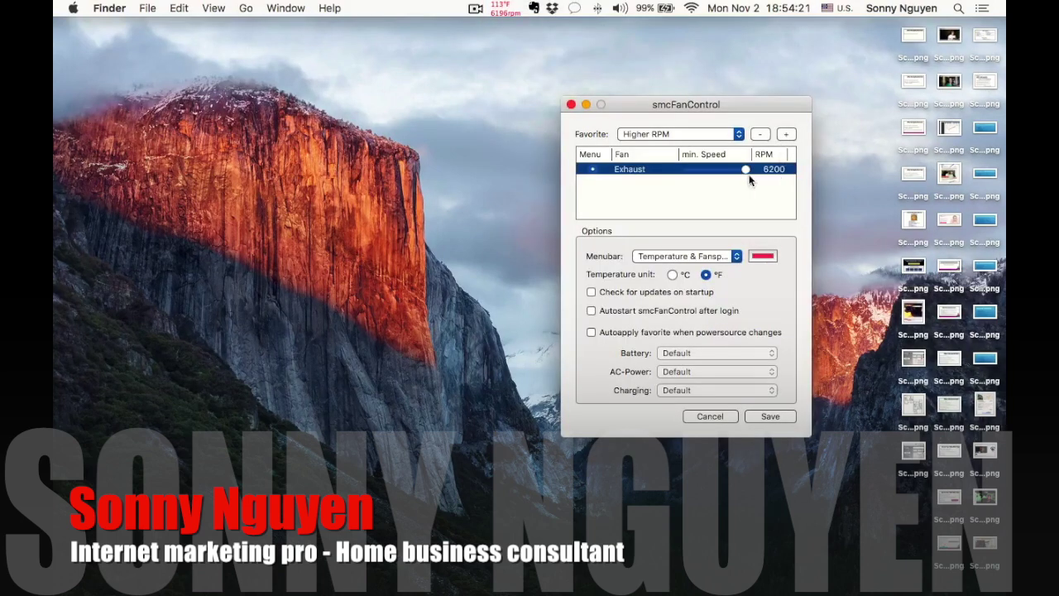
{"action": "left_click", "coordinate": [570, 105]}
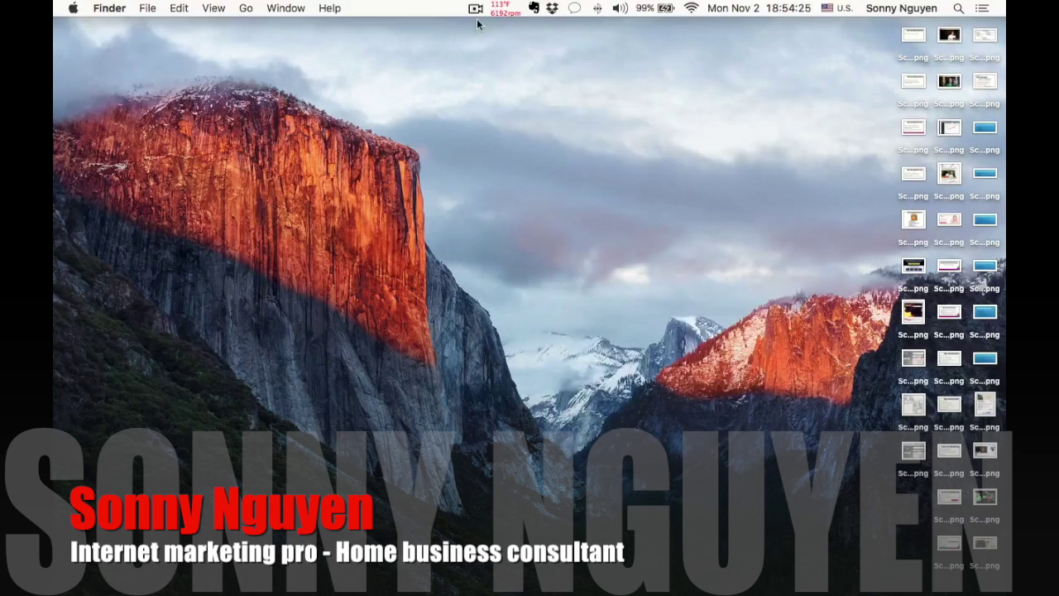